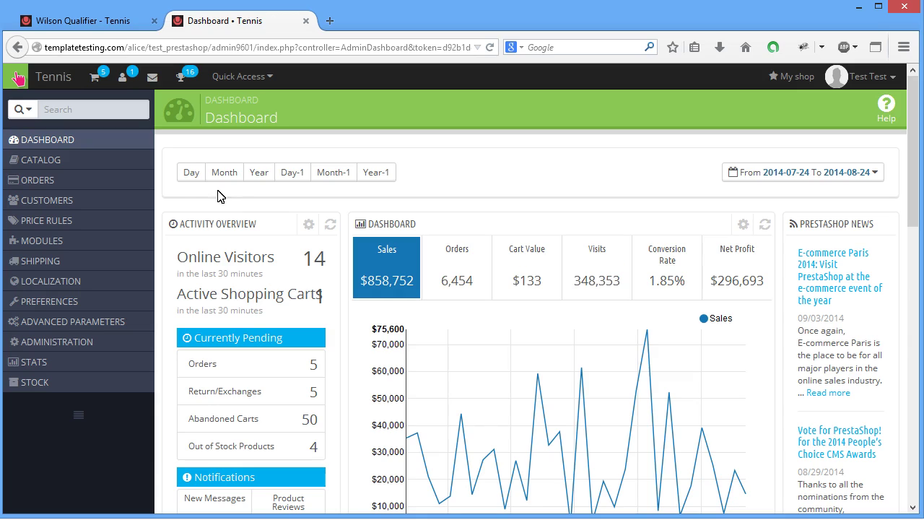
Step: Open the catalog's product attributes list
{"action": "mouse_move", "coordinate": [130, 163]}
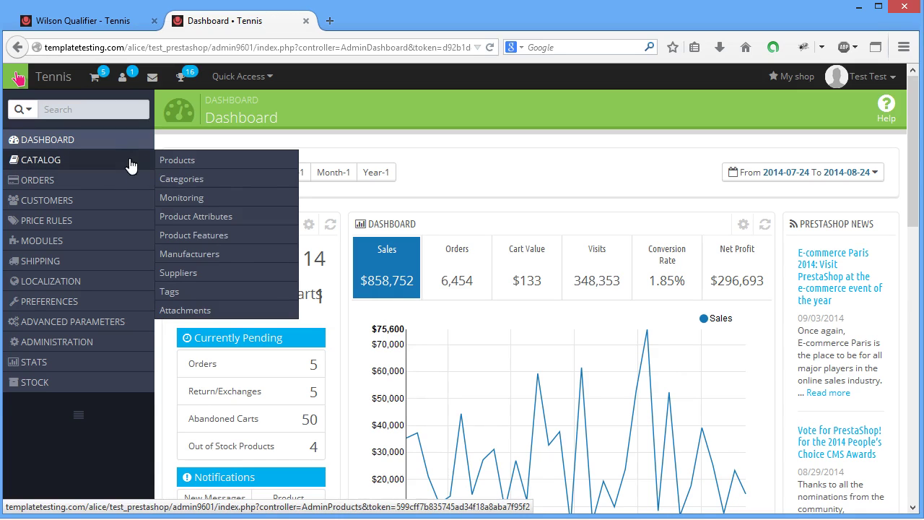
{"action": "left_click", "coordinate": [254, 223]}
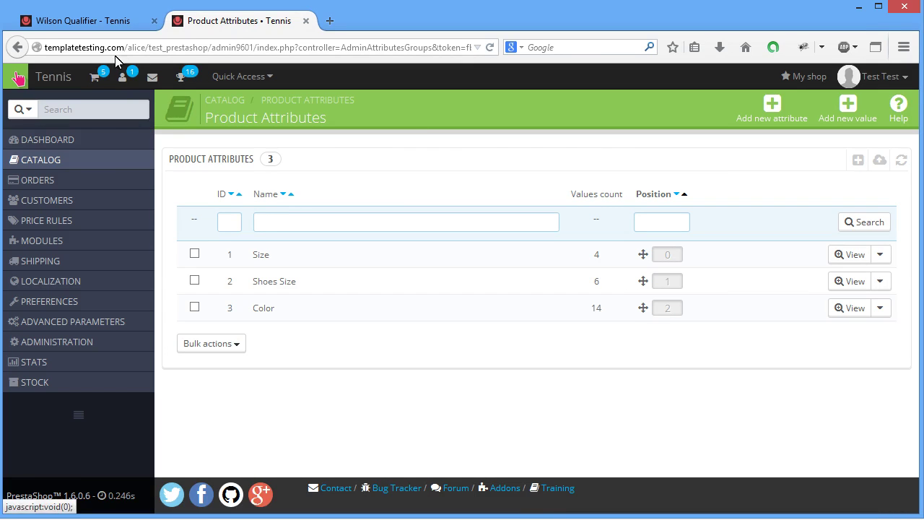
Step: View the Wilson Qualifier's differently coloured shoe images on its storefront product page
{"action": "left_click", "coordinate": [108, 21]}
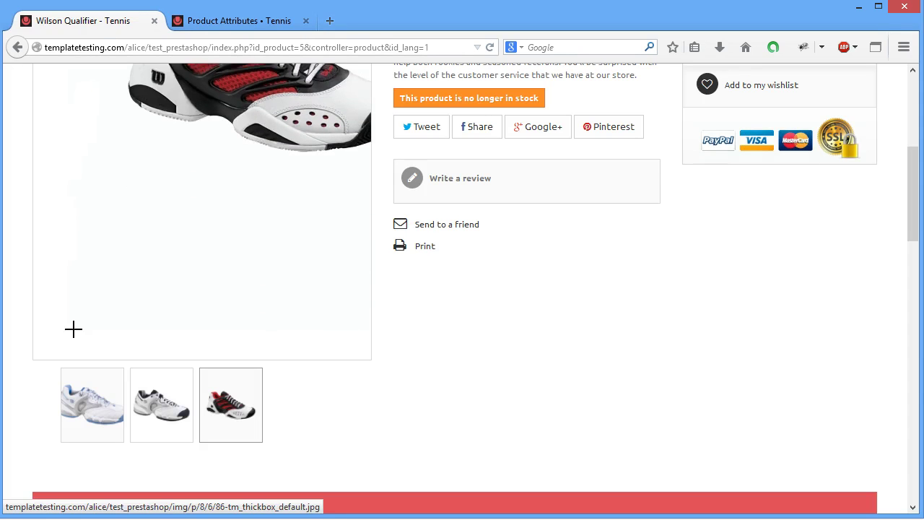
{"action": "left_click", "coordinate": [169, 429]}
{"action": "left_click", "coordinate": [233, 426]}
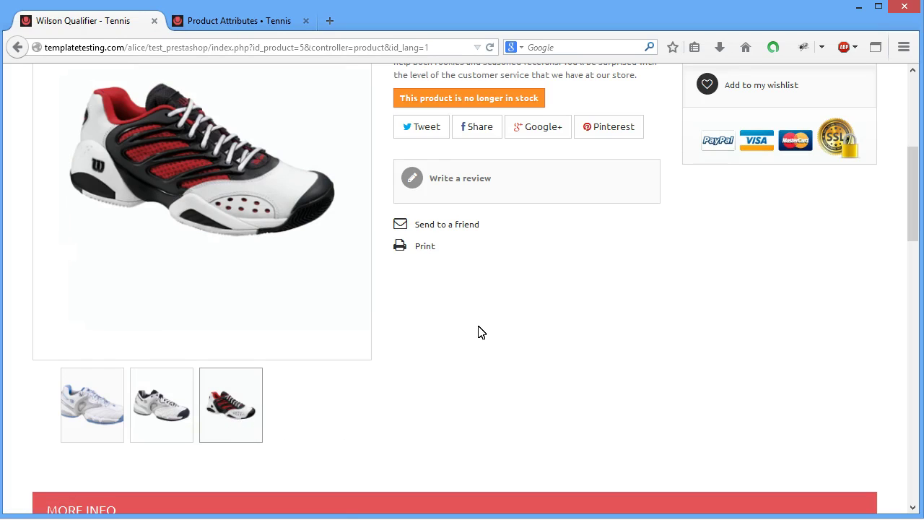
Step: Start a new product attribute in the store's admin area with "Shoes color" as both its name and public name
{"action": "left_click", "coordinate": [221, 23]}
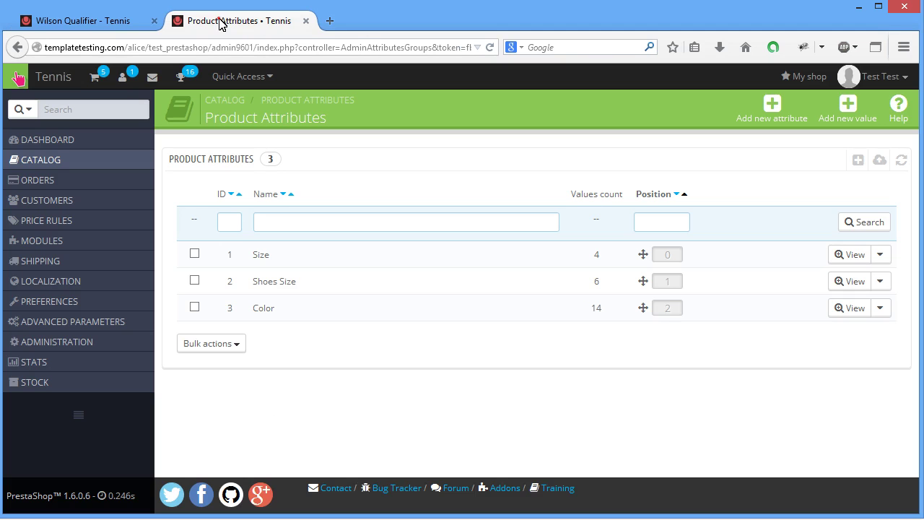
{"action": "left_click", "coordinate": [778, 121]}
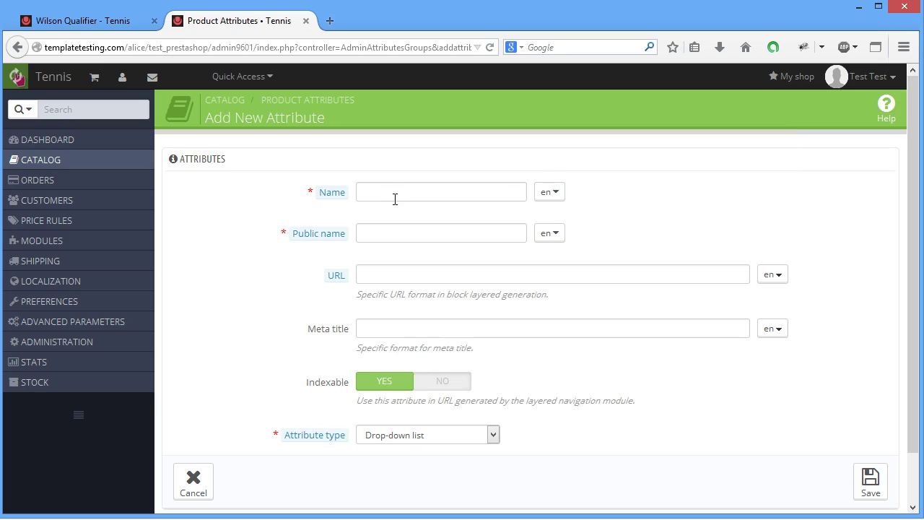
{"action": "left_click", "coordinate": [398, 195]}
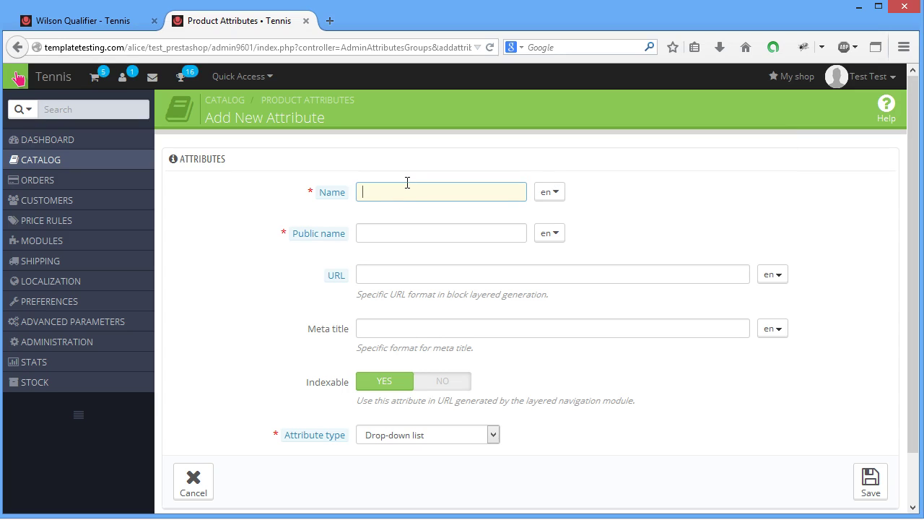
{"action": "type", "text": "Shoes "}
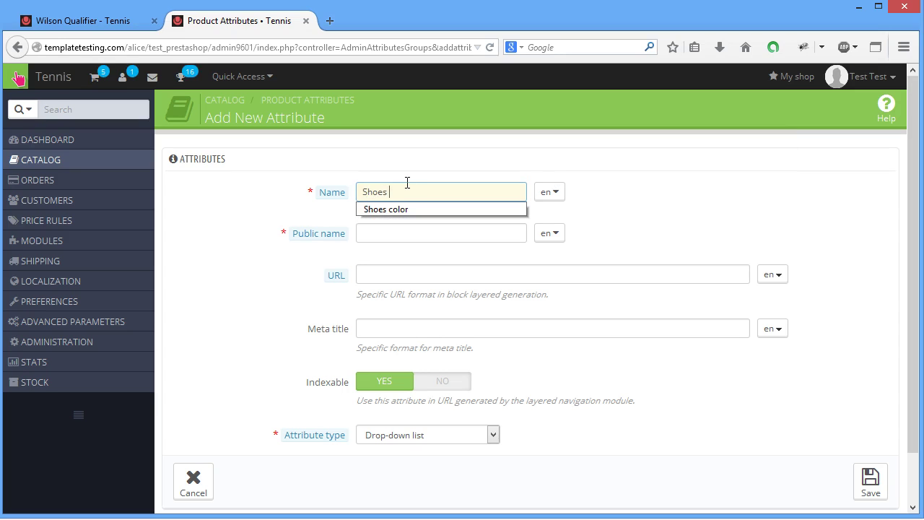
{"action": "type", "text": "color"}
{"action": "left_click", "coordinate": [474, 234]}
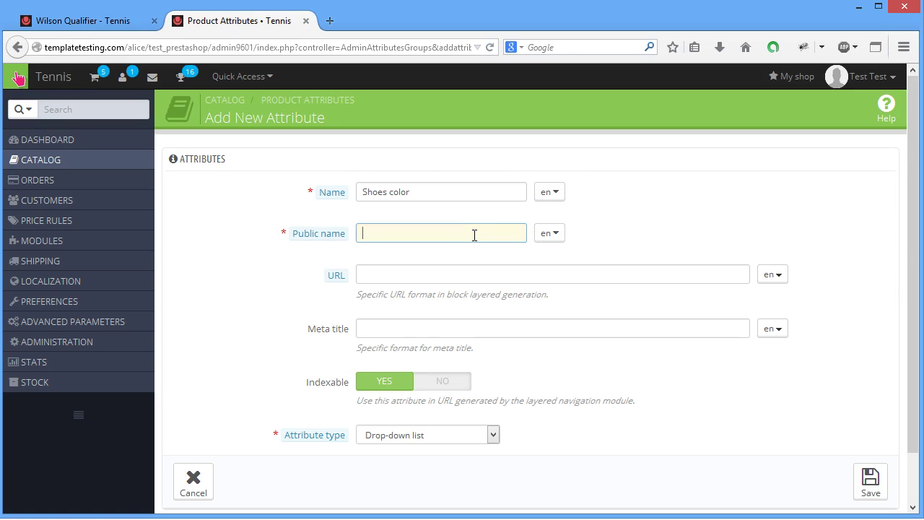
{"action": "type", "text": "Shoe"}
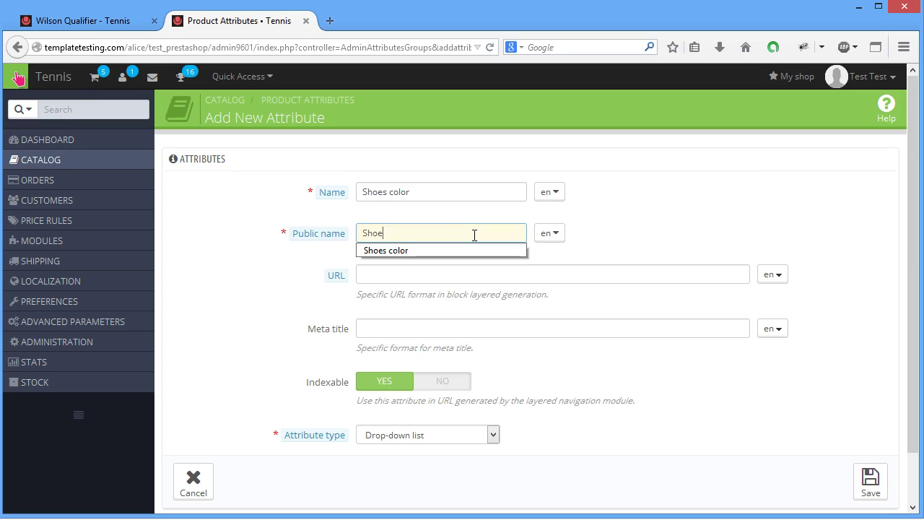
{"action": "type", "text": "s color"}
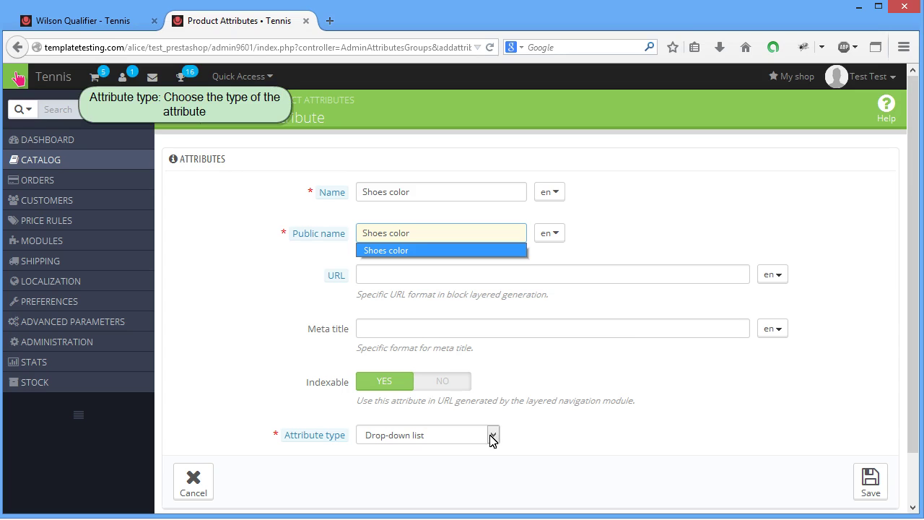
Step: Set the new attribute's type to Color or texture and save the attribute
{"action": "left_click", "coordinate": [493, 436]}
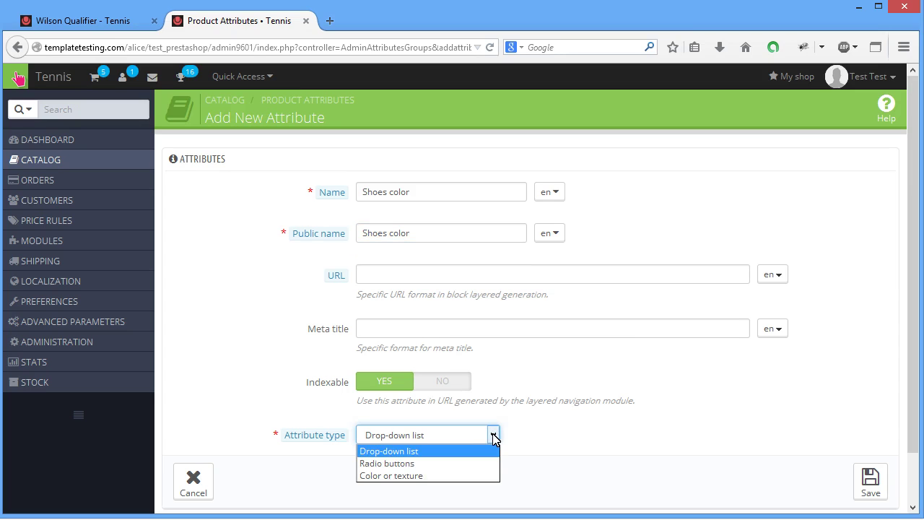
{"action": "left_click", "coordinate": [483, 475]}
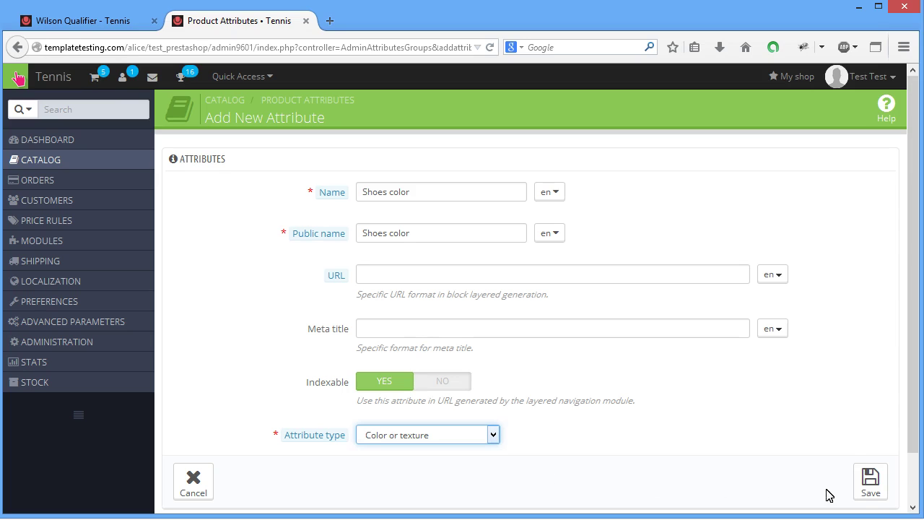
{"action": "left_click", "coordinate": [859, 490]}
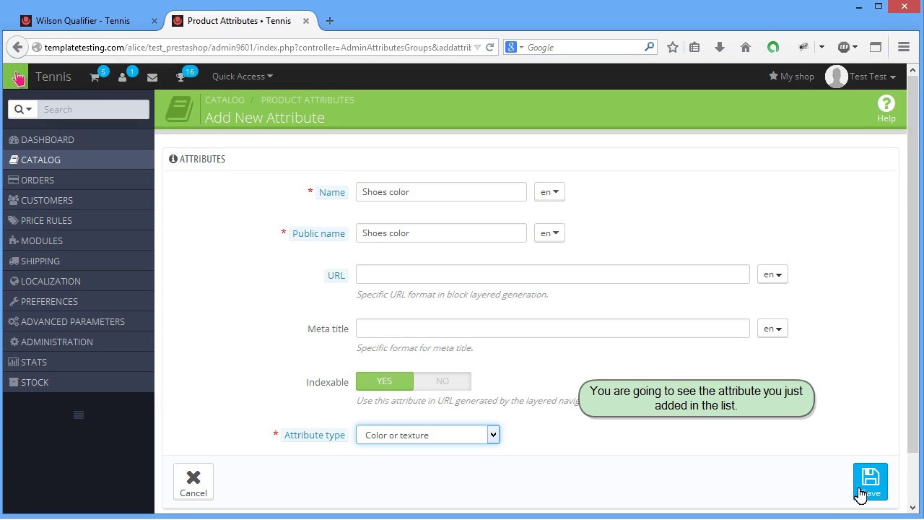
{"action": "left_click", "coordinate": [862, 491]}
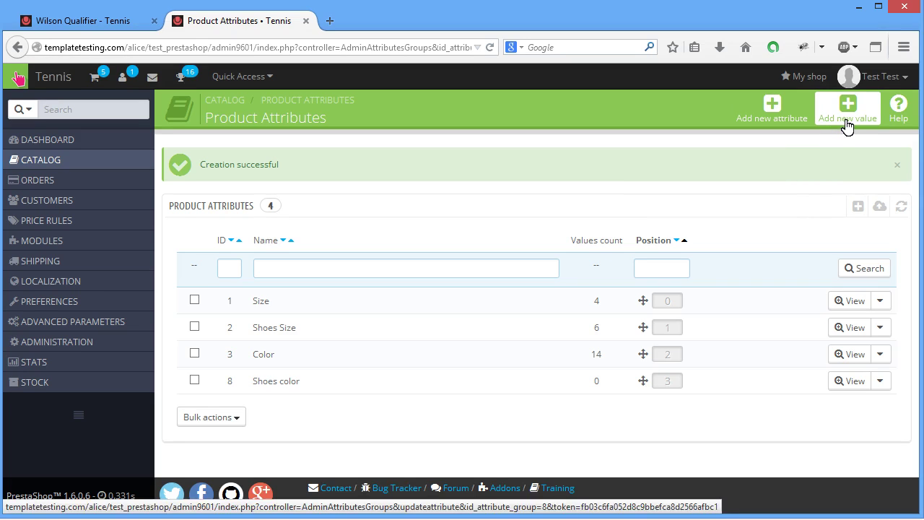
Step: Start a new value named "Blue" for the Shoes color attribute
{"action": "left_click", "coordinate": [846, 126]}
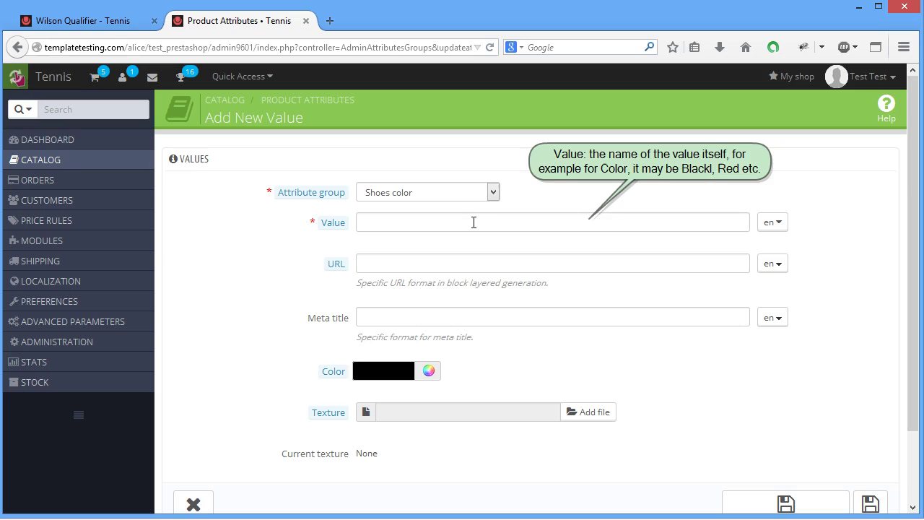
{"action": "left_click", "coordinate": [437, 222]}
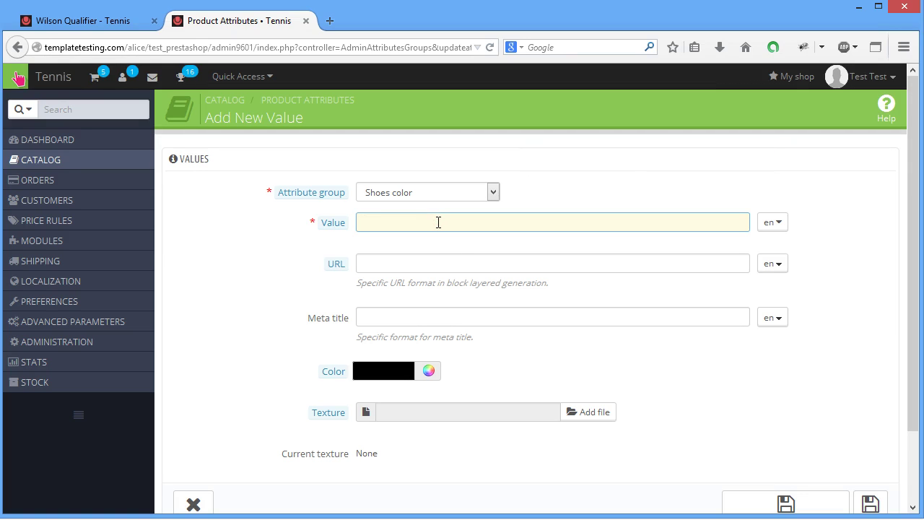
{"action": "type", "text": "B"}
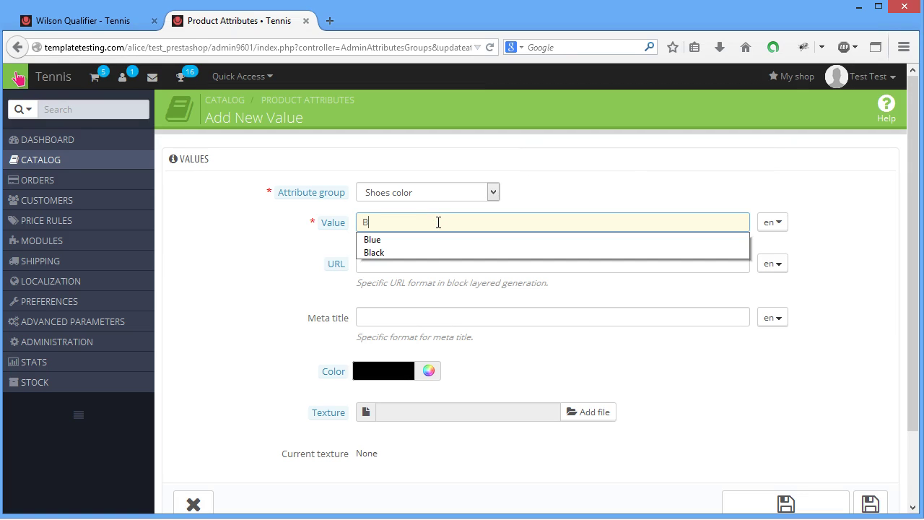
{"action": "type", "text": "lue"}
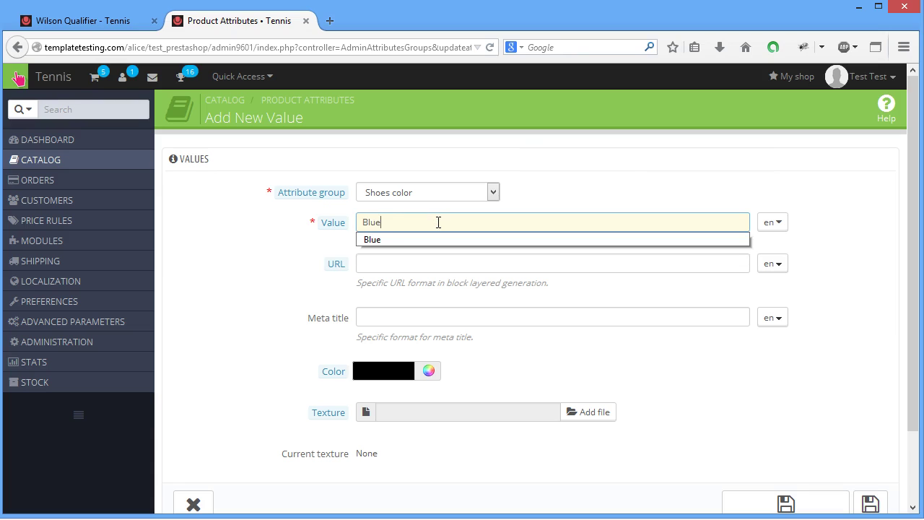
{"action": "left_click", "coordinate": [428, 243]}
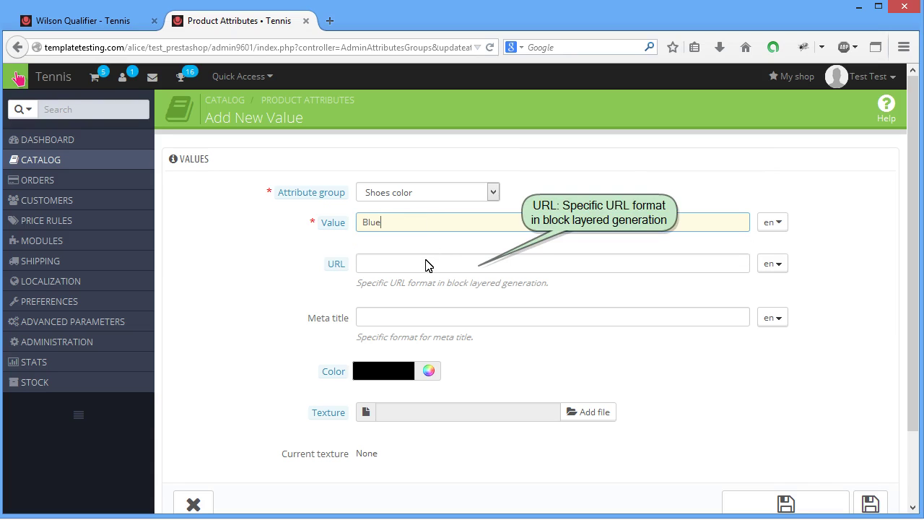
Step: Set the Blue value's color to #00b4da and save it, continuing with another value
{"action": "left_click", "coordinate": [429, 371]}
{"action": "left_click_drag", "start_coordinate": [483, 425], "coordinate": [492, 434]}
{"action": "left_click", "coordinate": [491, 434]}
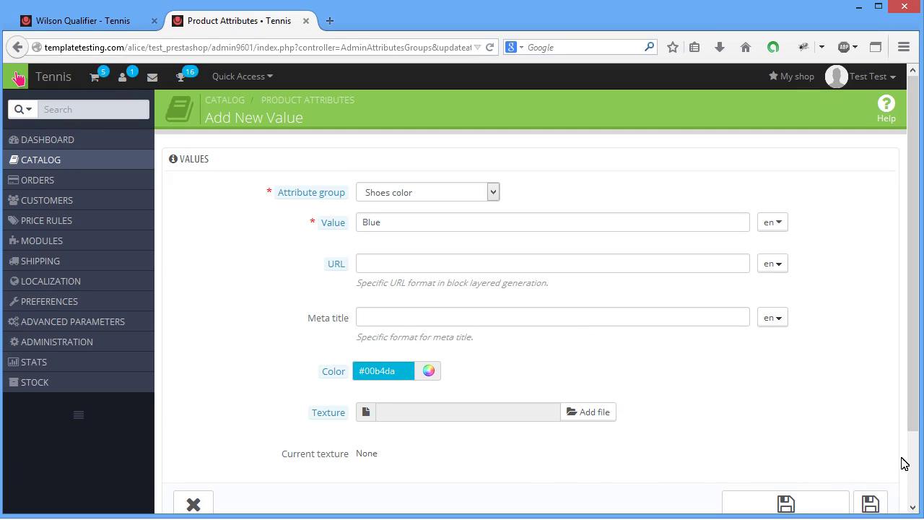
{"action": "scroll", "coordinate": [913, 426], "scroll_direction": "down", "scroll_amount": 2}
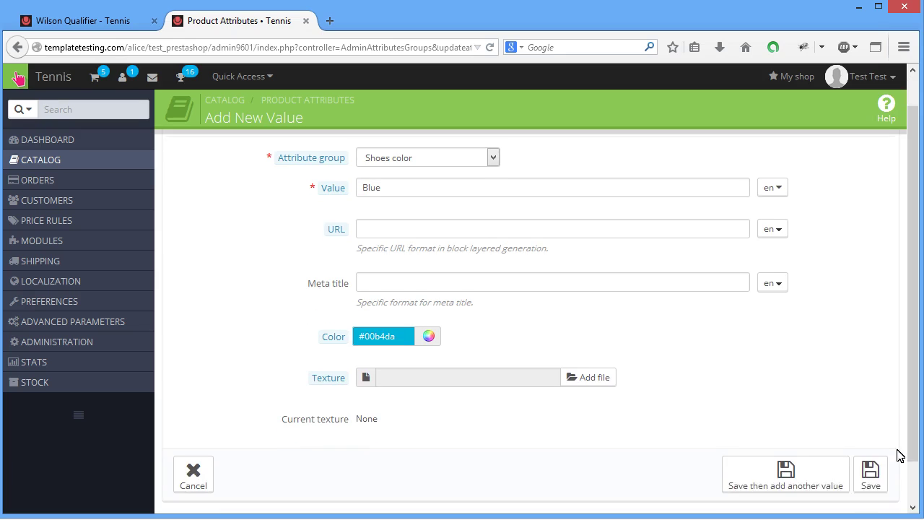
{"action": "left_click", "coordinate": [837, 473]}
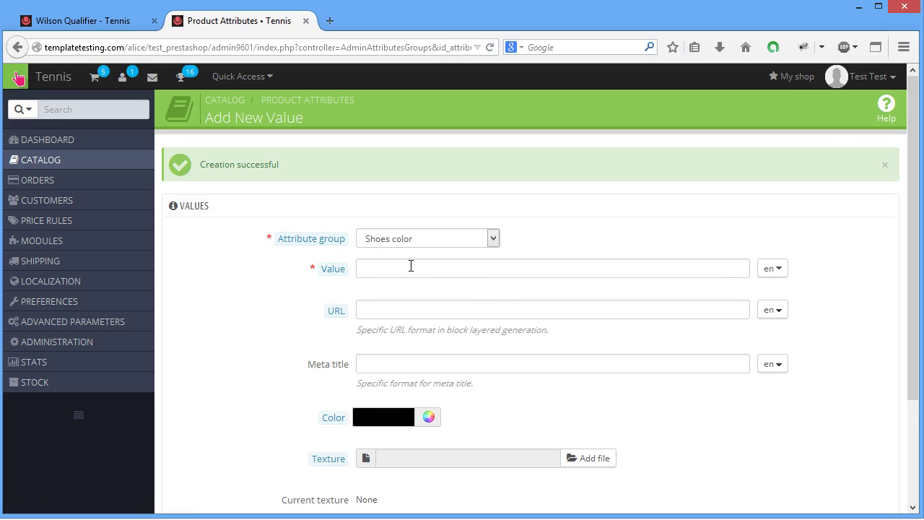
Step: Add the value "Black" to the Shoes color attribute, keeping the default color, and save it, continuing with another value
{"action": "left_click", "coordinate": [407, 268]}
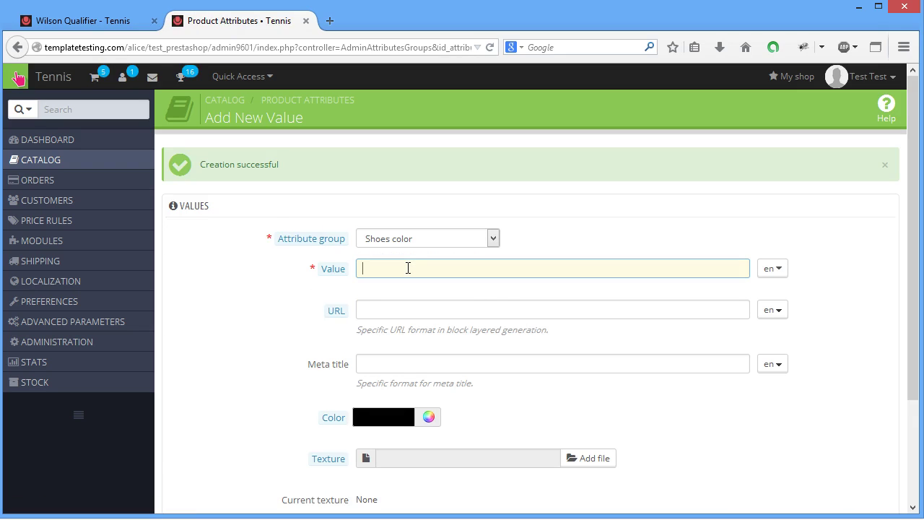
{"action": "type", "text": "Black"}
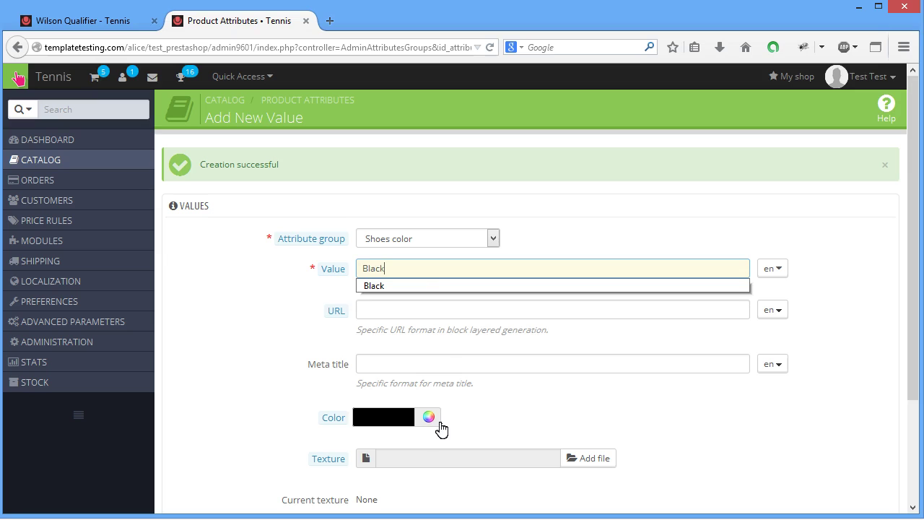
{"action": "left_click", "coordinate": [804, 479]}
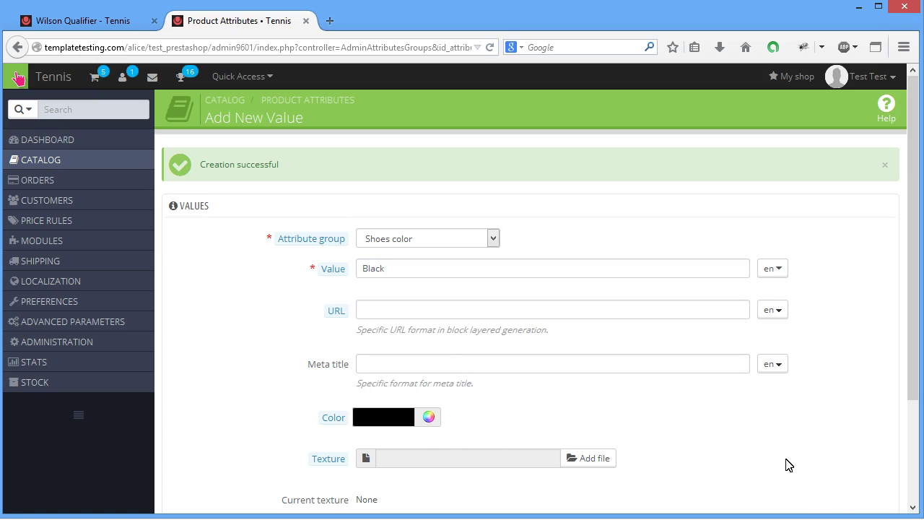
{"action": "scroll", "coordinate": [772, 458], "scroll_direction": "down", "scroll_amount": 2}
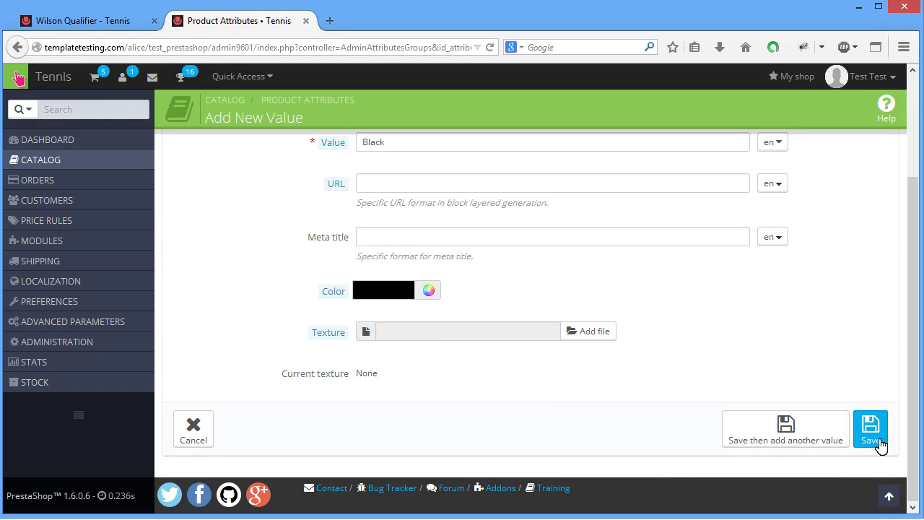
{"action": "left_click", "coordinate": [830, 445]}
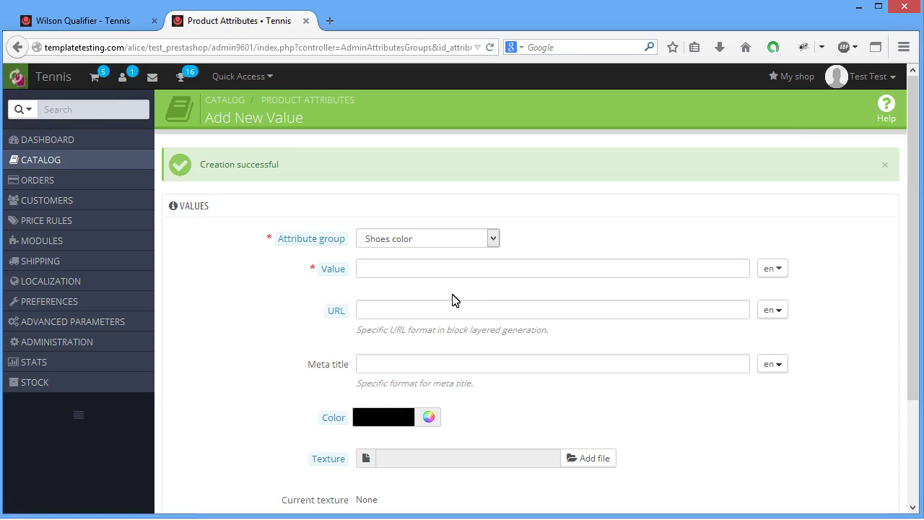
Step: Add the value "Red" with color #ff0435 to the Shoes color attribute and save it
{"action": "left_click", "coordinate": [440, 269]}
{"action": "type", "text": "Red"}
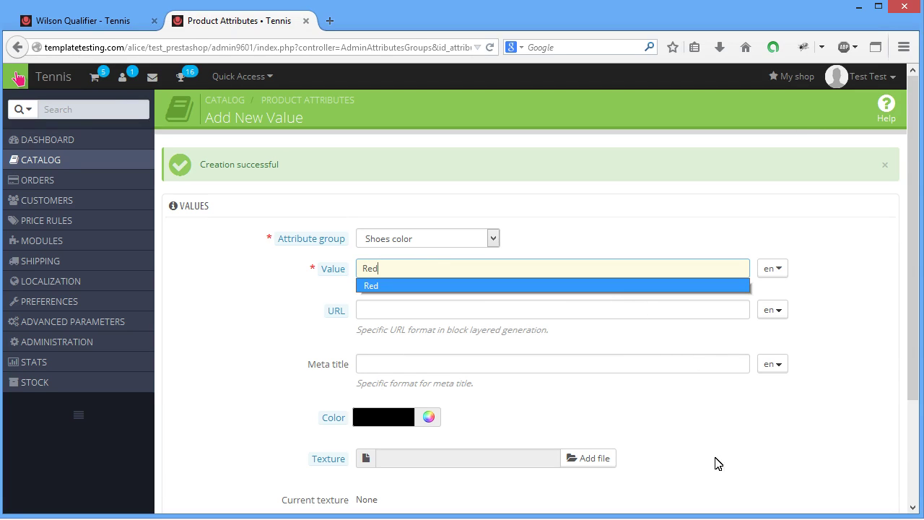
{"action": "left_click", "coordinate": [429, 417]}
{"action": "left_click_drag", "start_coordinate": [477, 436], "coordinate": [551, 473]}
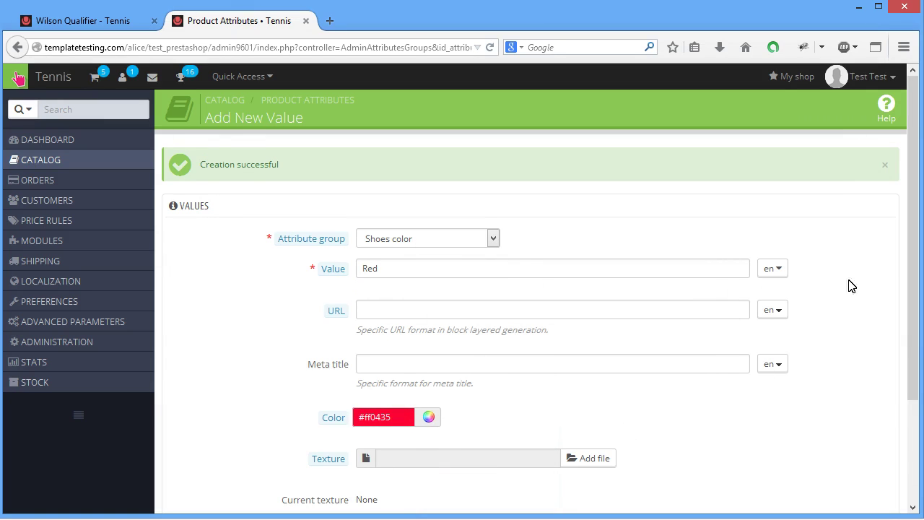
{"action": "left_click_drag", "start_coordinate": [912, 351], "coordinate": [910, 418]}
{"action": "left_click", "coordinate": [872, 466]}
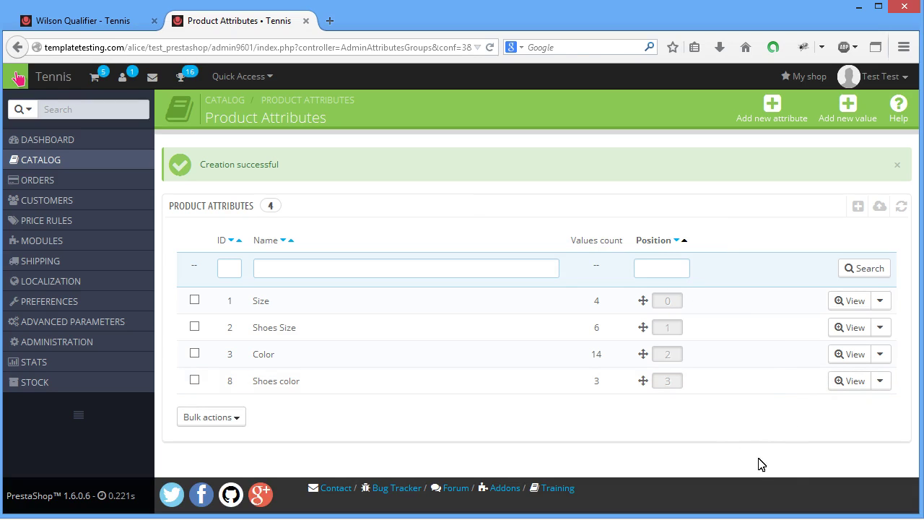
Step: Review the Shoes color attribute's values, and preview the black and red variants on the Wilson Qualifier storefront page
{"action": "left_click", "coordinate": [853, 382]}
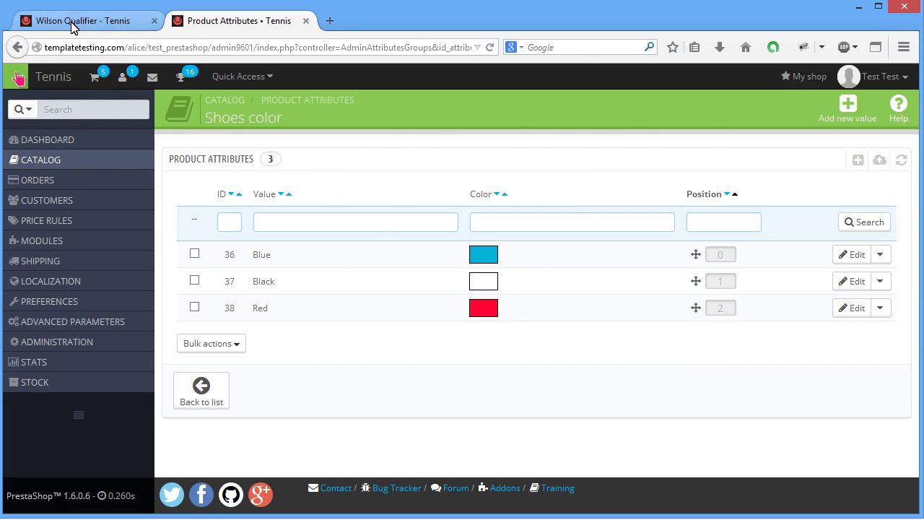
{"action": "left_click", "coordinate": [68, 23]}
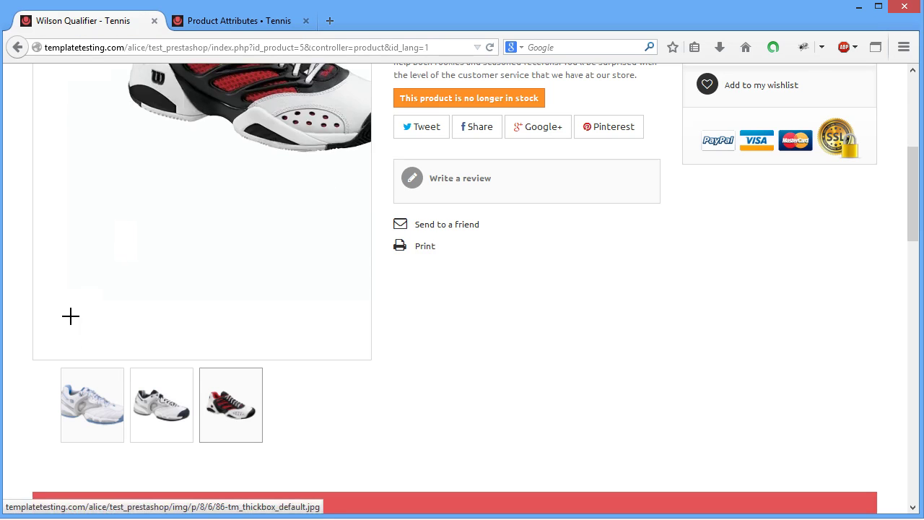
{"action": "scroll", "coordinate": [540, 443], "scroll_direction": "up", "scroll_amount": 4}
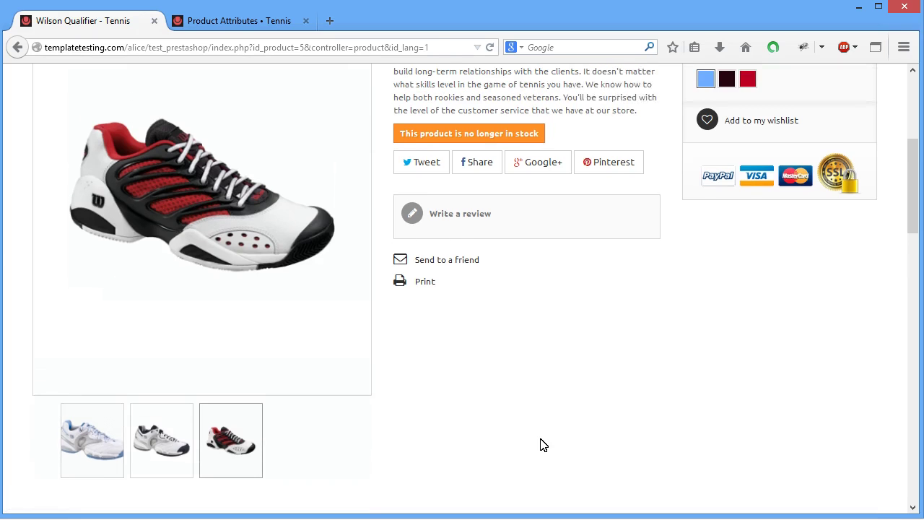
{"action": "scroll", "coordinate": [598, 360], "scroll_direction": "down", "scroll_amount": 2}
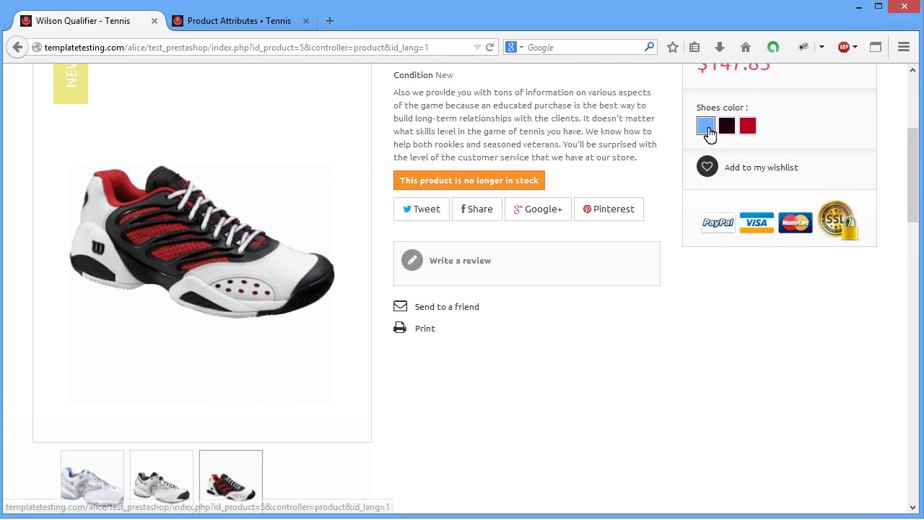
{"action": "left_click", "coordinate": [726, 127]}
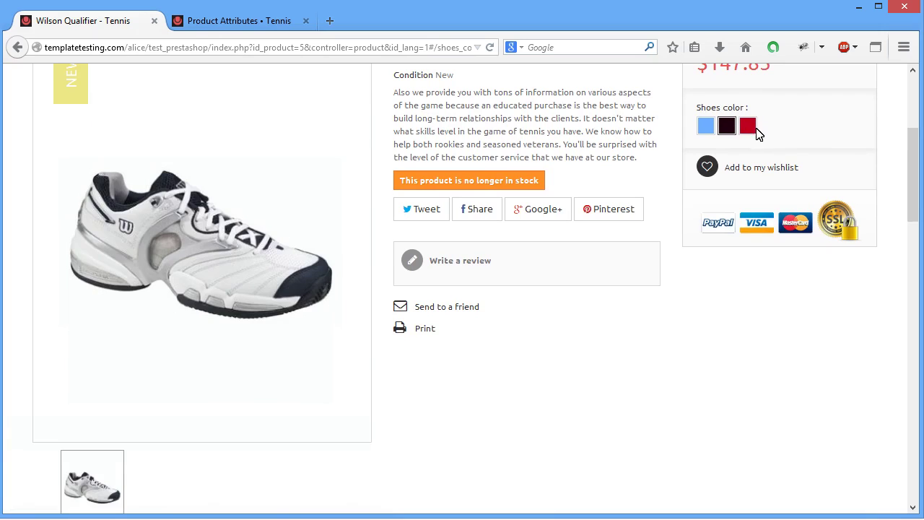
{"action": "left_click", "coordinate": [751, 137]}
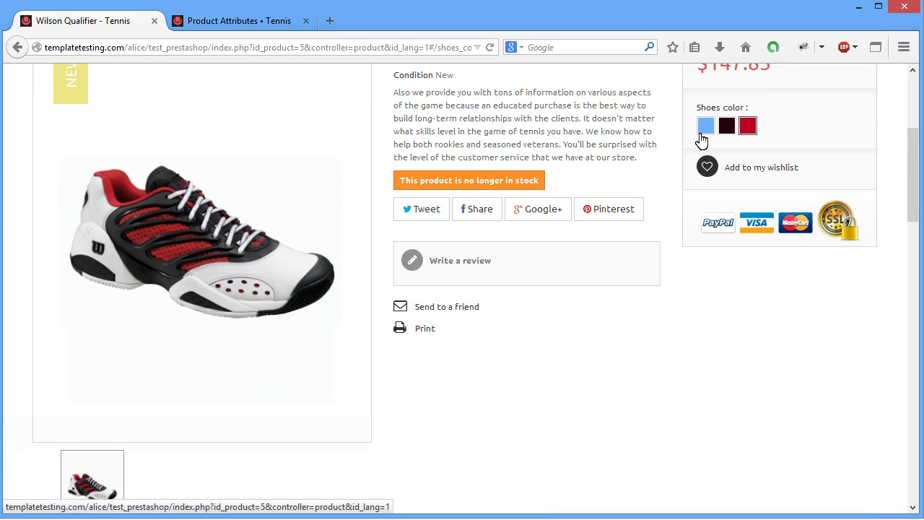